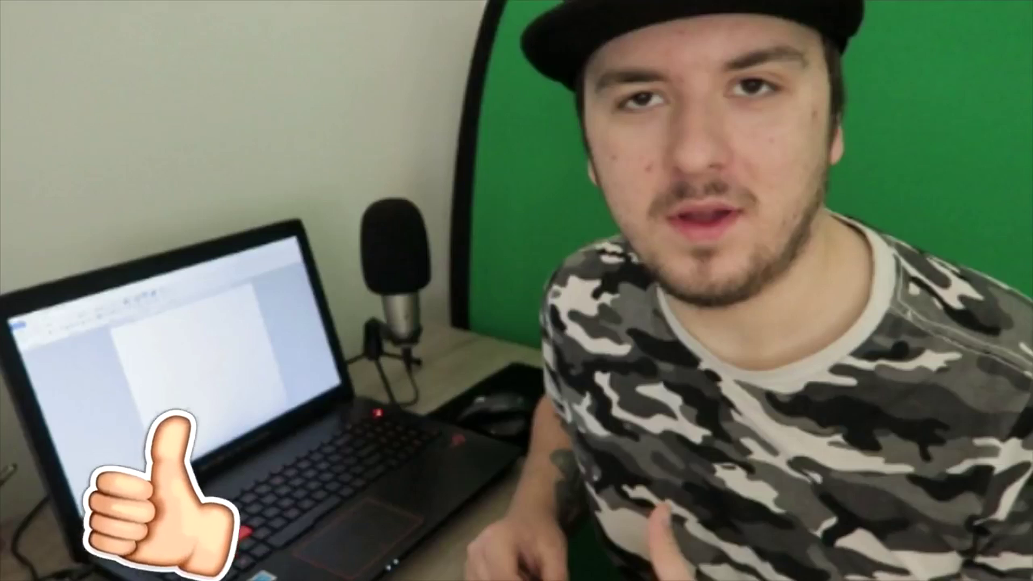
Play and scrub MVI_0011 between about 4 and 23 seconds to examine the moments before and after the banknote reaches the laptop screen
left_click(388, 339)
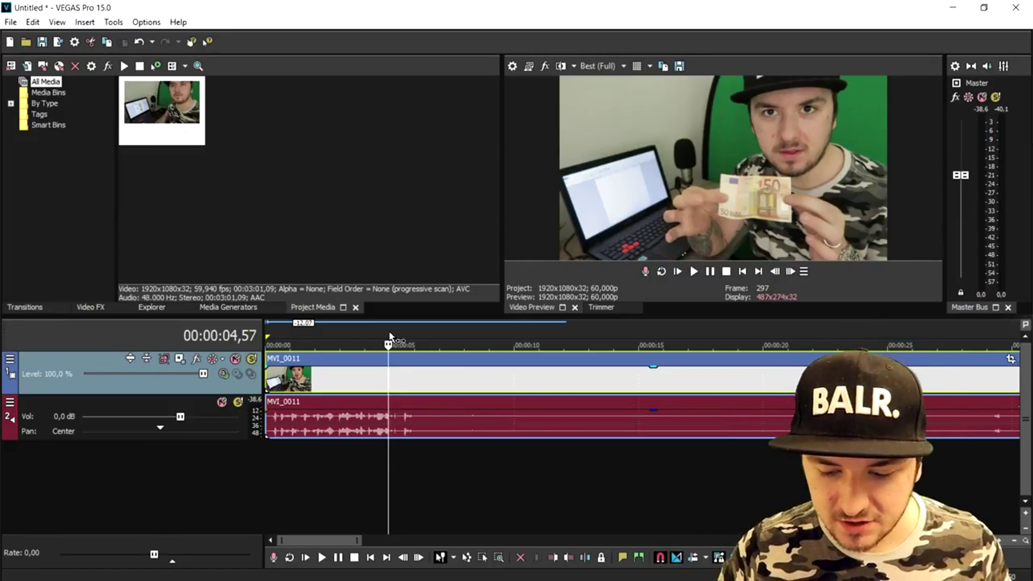
left_click(743, 271)
scroll(482, 329, "up", 2)
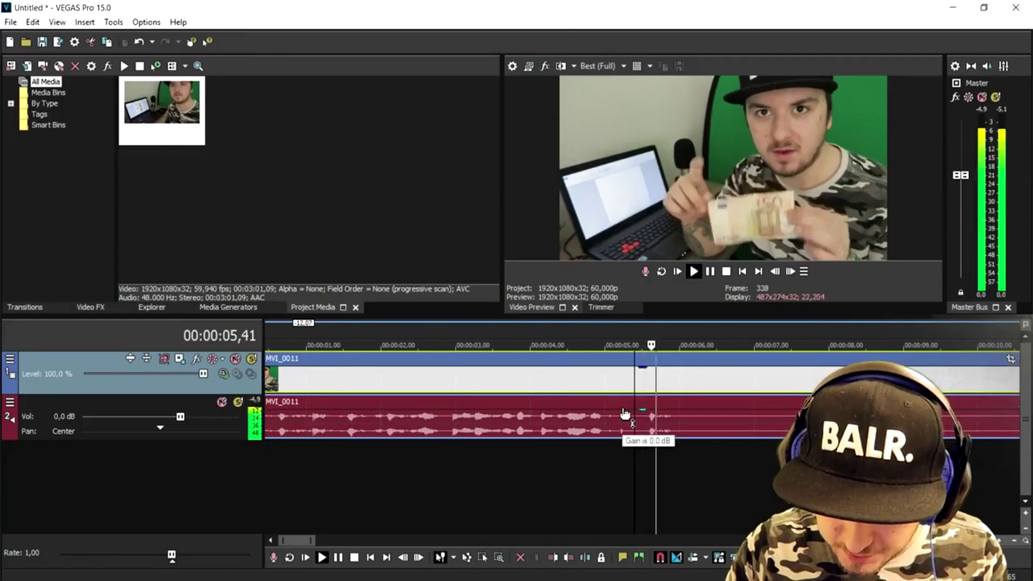
left_click(694, 431)
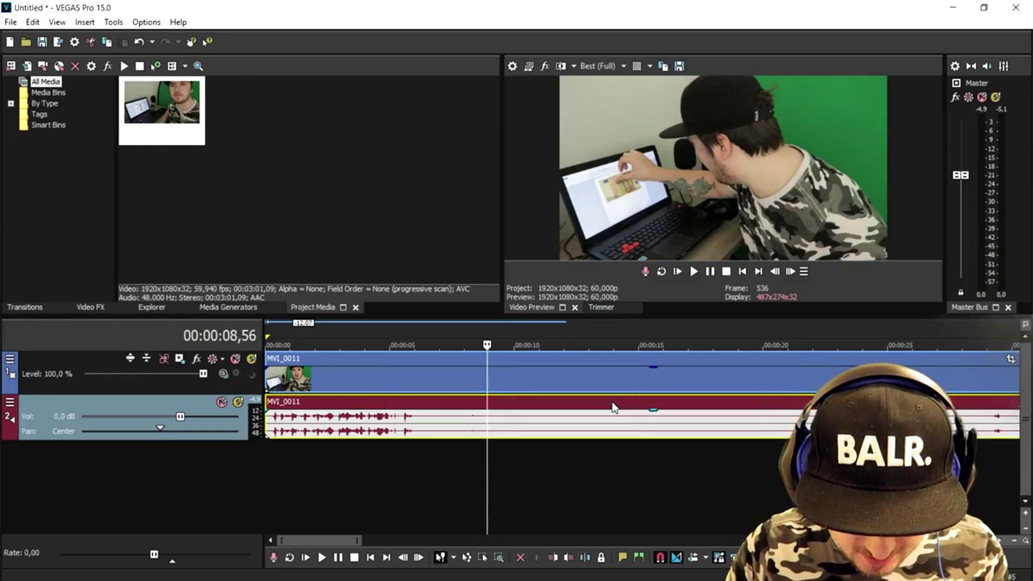
left_click(550, 325)
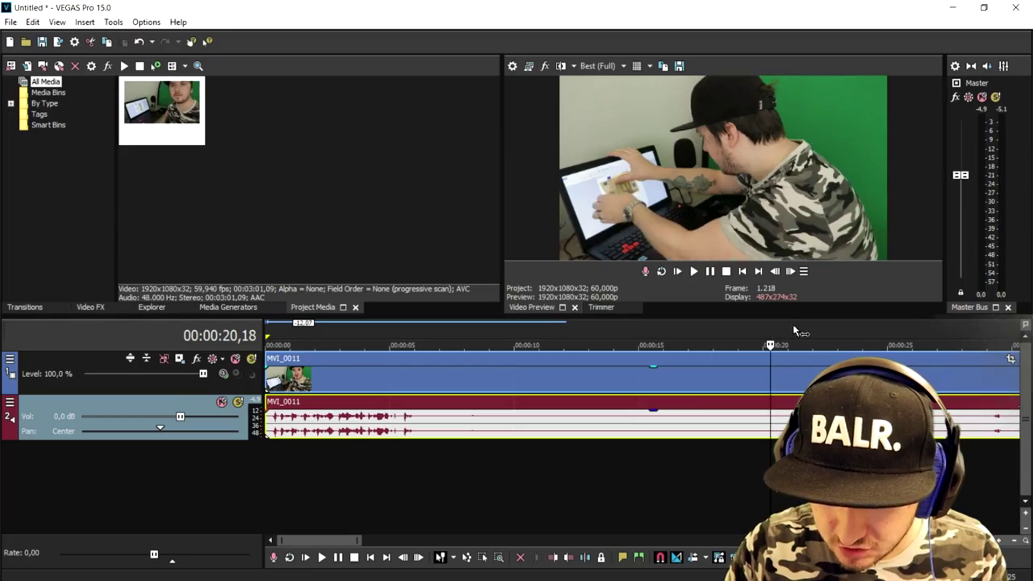
left_click(793, 329)
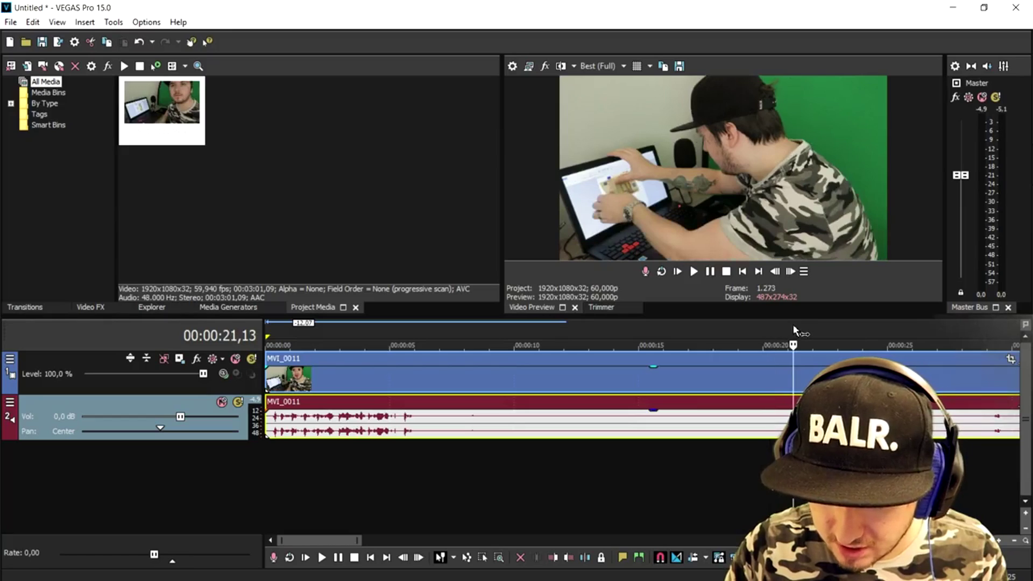
left_click(828, 330)
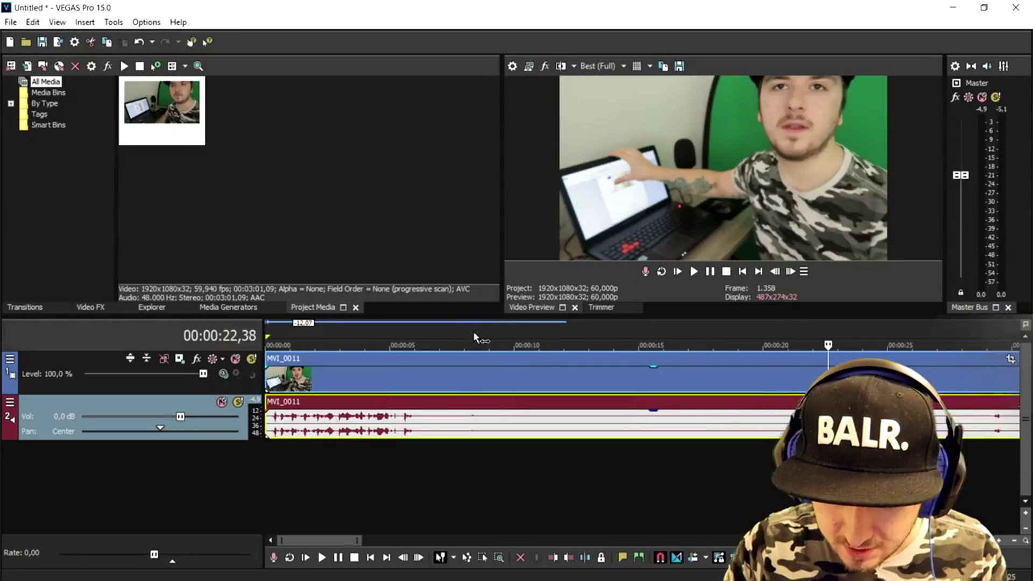
left_click(474, 338)
Split MVI_0011 at 00:00:08,32, where the hand holds the banknote against the laptop screen
left_click(443, 329)
scroll(576, 346, "up", 2)
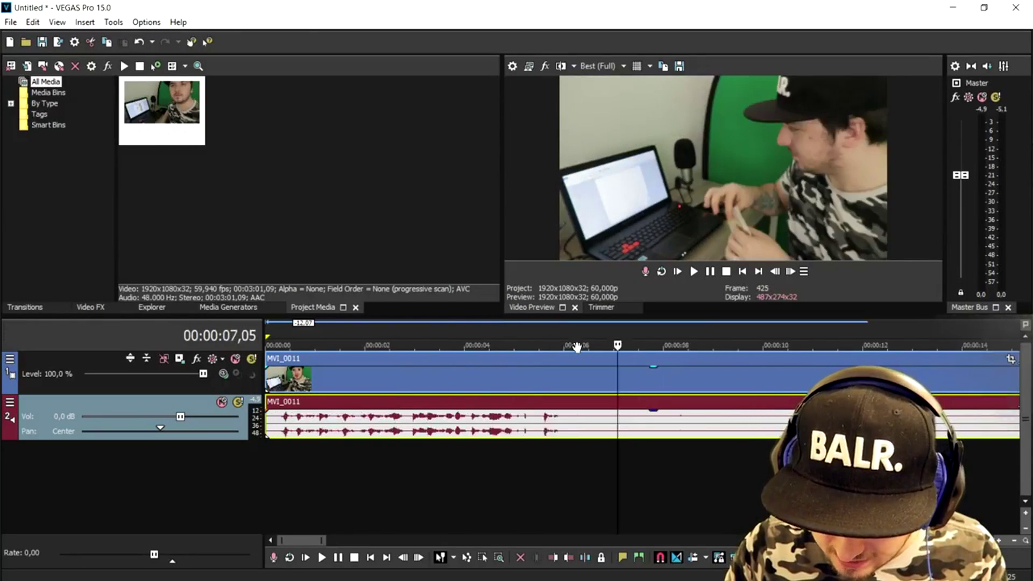
scroll(577, 346, "up", 1)
left_click_drag(635, 336, 767, 340)
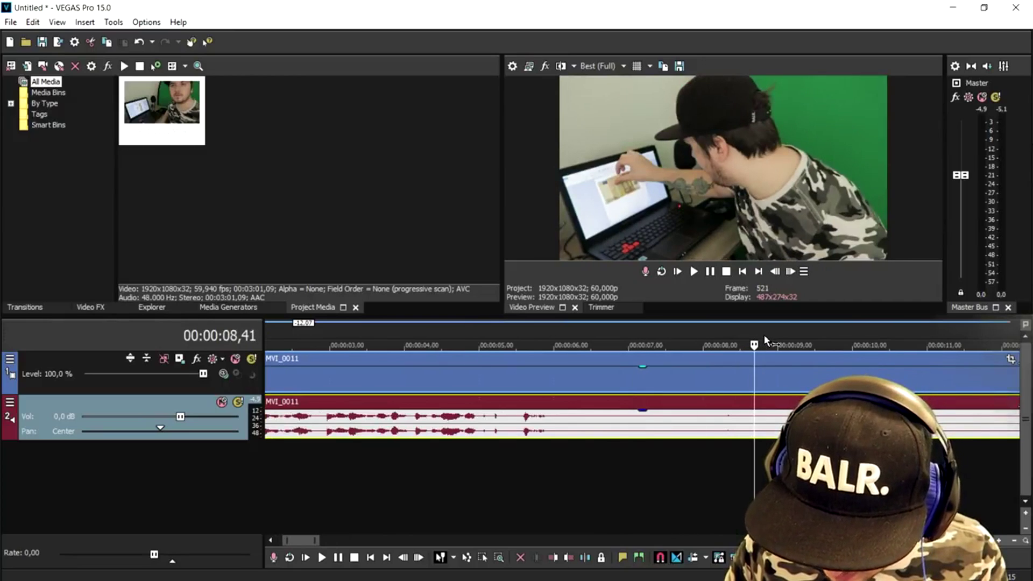
left_click(711, 336)
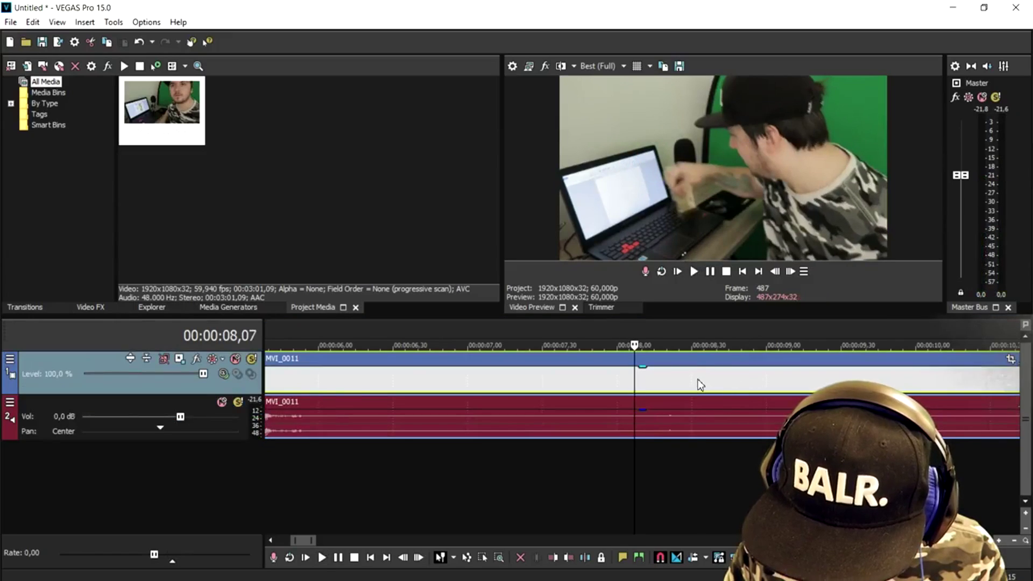
left_click(700, 384)
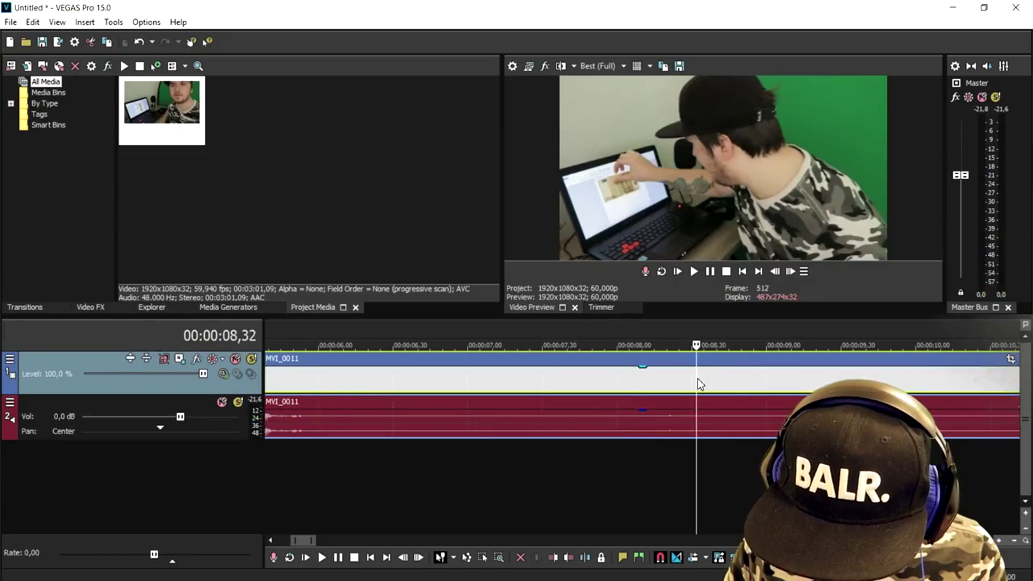
scroll(699, 383, "down", 1)
key("s")
scroll(735, 353, "down", 3)
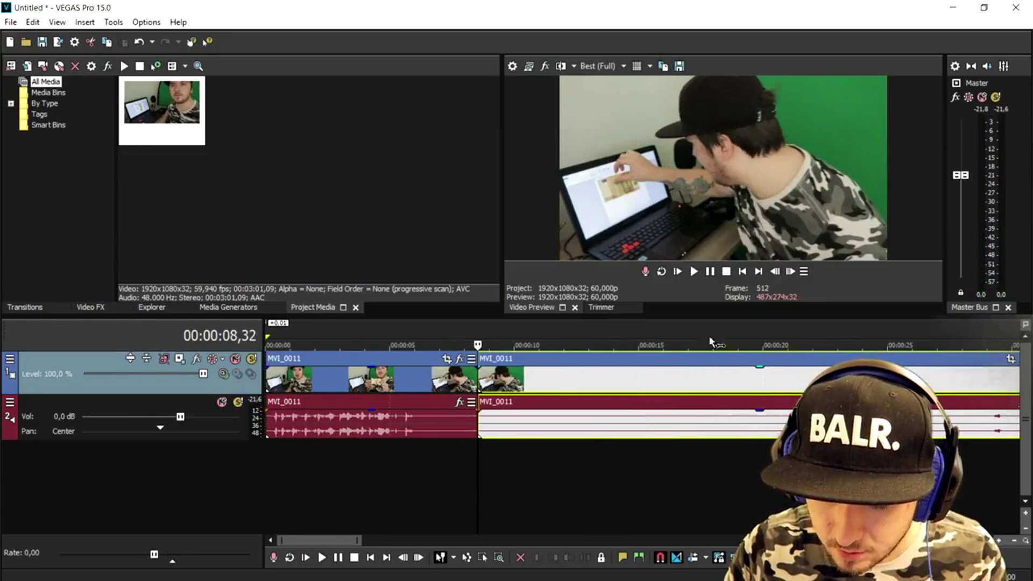
Split MVI_0011 a second time past the 27-second mark and delete the unwanted section following the first cut
left_click(704, 340)
left_click(941, 333)
scroll(939, 333, "up", 3)
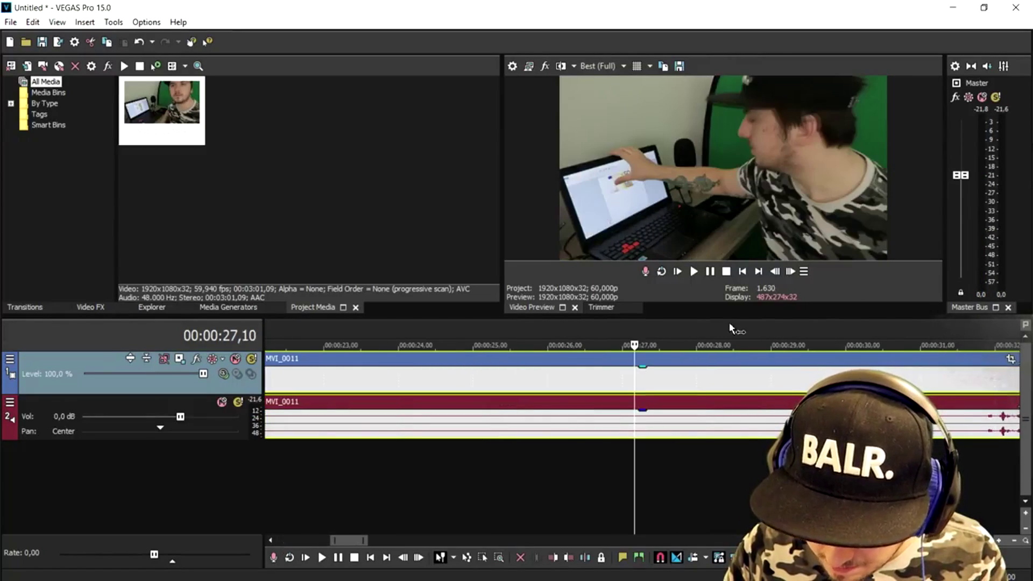
key("space")
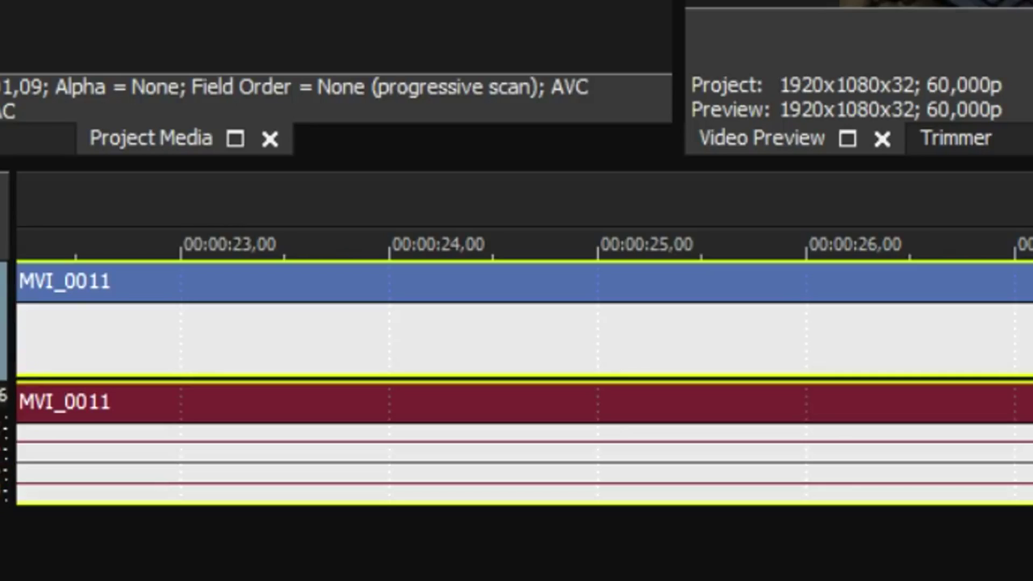
scroll(920, 309, "down", 5)
key("s")
key("Delete")
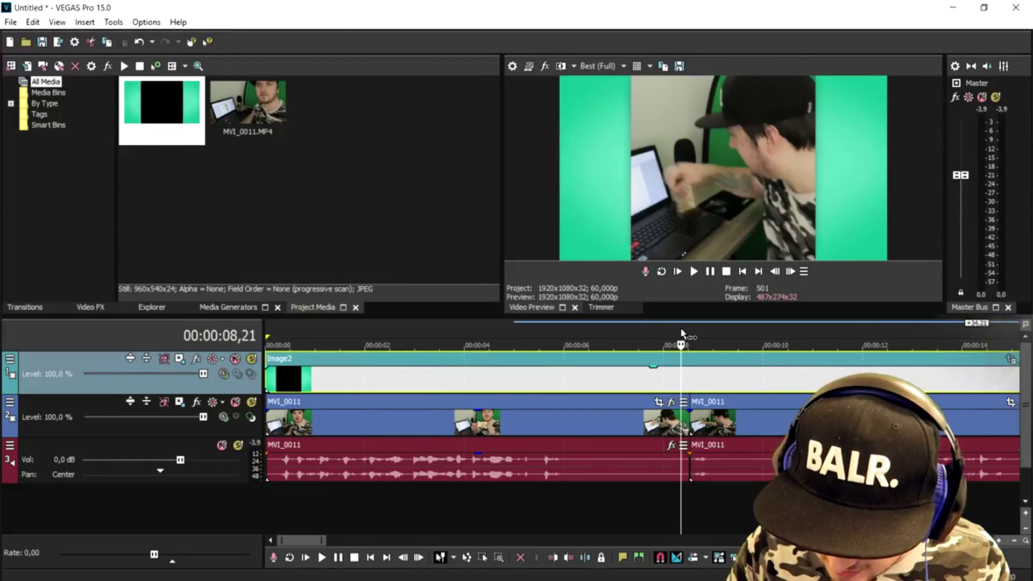
Restrict Pan/Crop movement to horizontal and shift the crop frame of the clip at 00:00:09,35 left to show more of the laptop screen
left_click(690, 328)
scroll(658, 402, "up", 3)
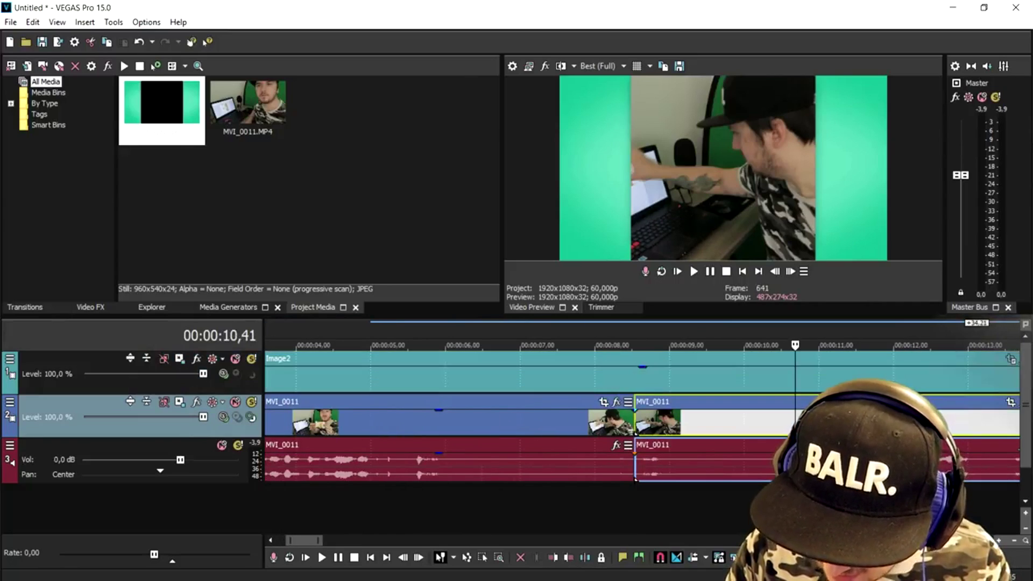
scroll(594, 419, "down", 3)
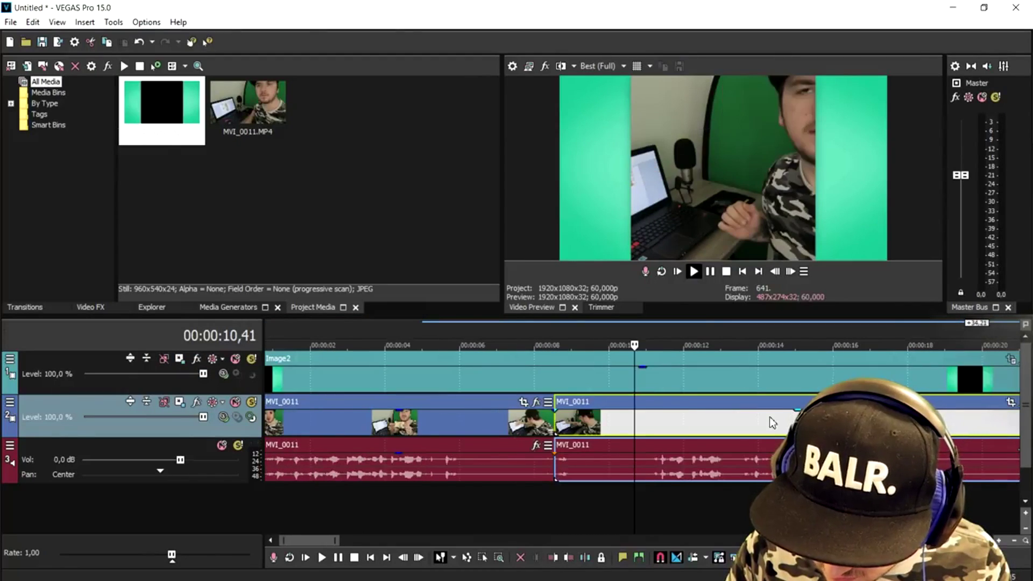
left_click(594, 419)
left_click(603, 401)
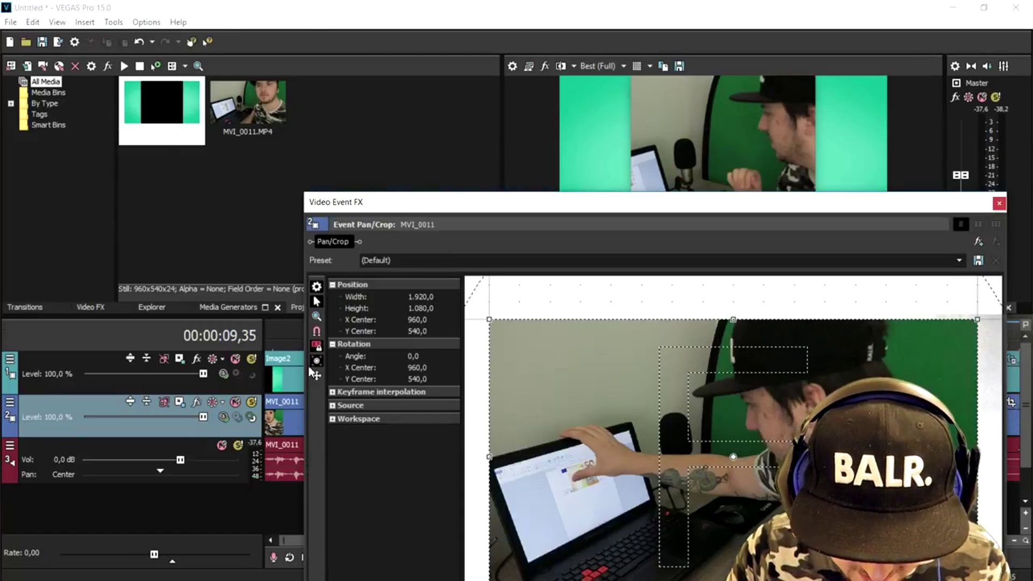
left_click(316, 375)
left_click_drag(754, 430, 675, 430)
left_click_drag(817, 448, 743, 448)
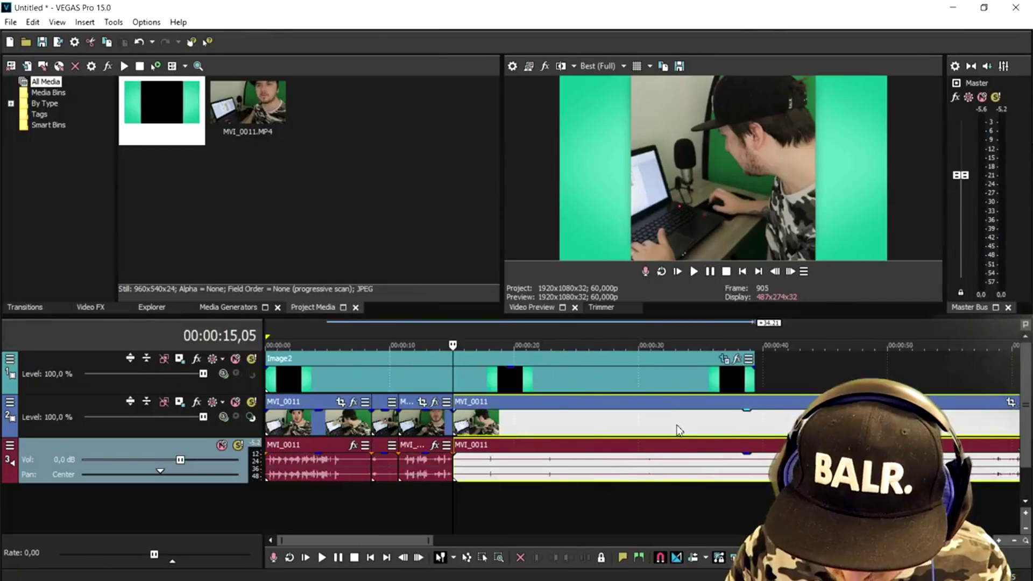
Shift the crop frame of the clip at 00:00:17,55 left to an X Center of 547,6, bringing the laptop into view
left_click(712, 331)
scroll(699, 464, "up", 2)
key("space")
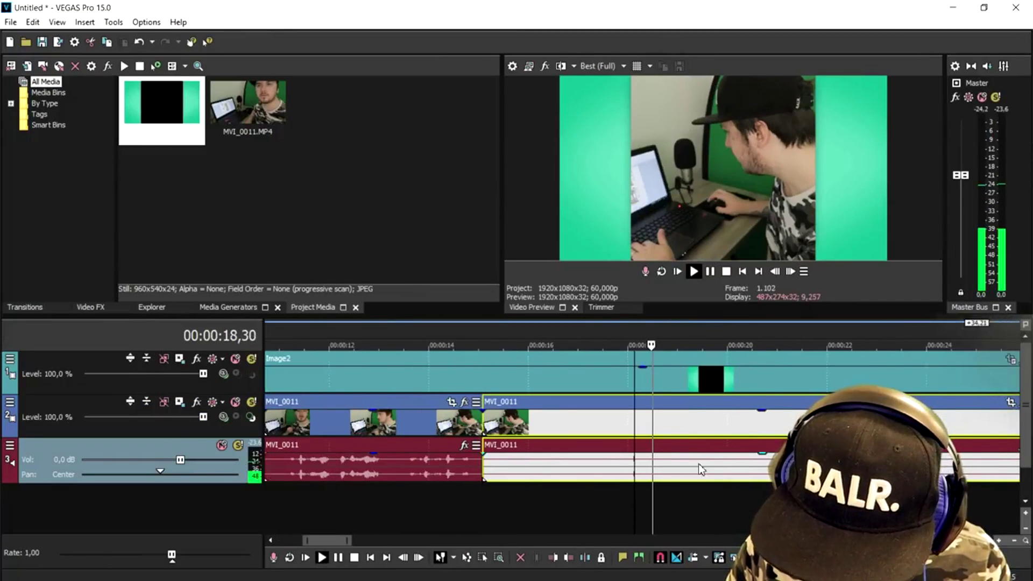
left_click(621, 414)
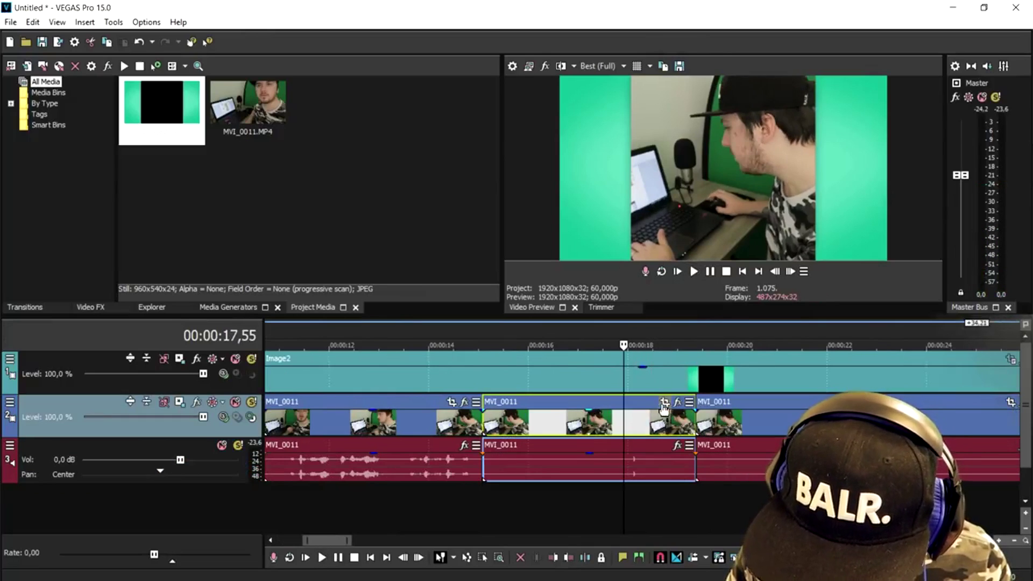
left_click(607, 402)
left_click_drag(723, 394, 618, 388)
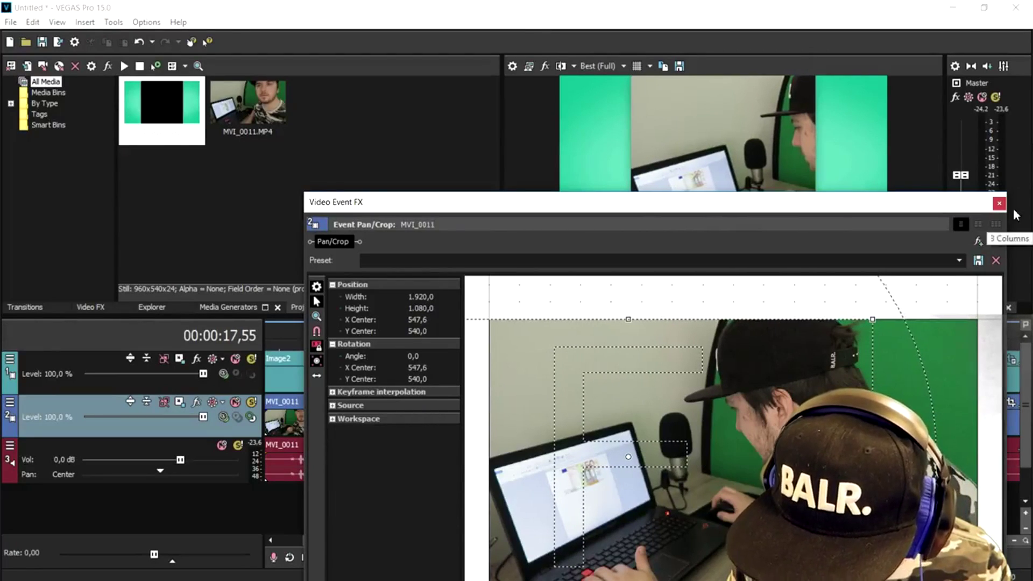
left_click(999, 203)
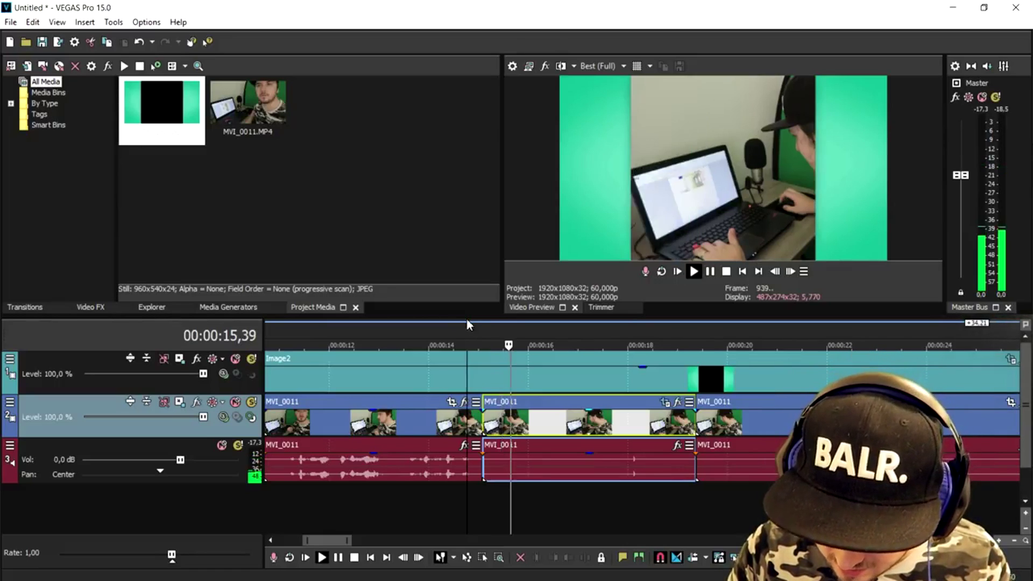
Shift the crop frame of the long last MVI_0011 clip left to an X Center of 603,2, keeping its height position
scroll(603, 428, "down", 5)
left_click(603, 428)
left_click(661, 428)
left_click(693, 427)
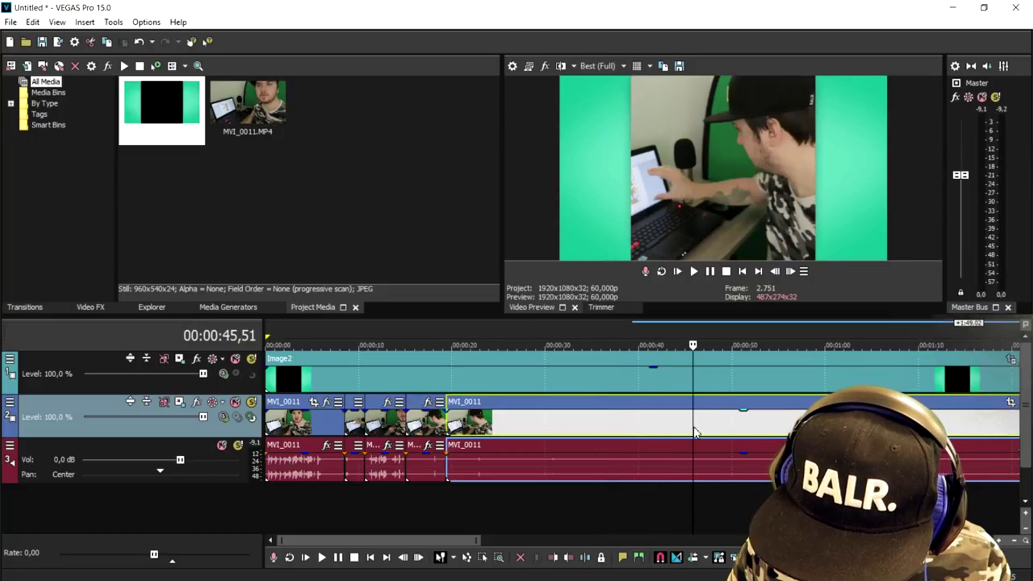
left_click(663, 429)
scroll(663, 428, "down", 3)
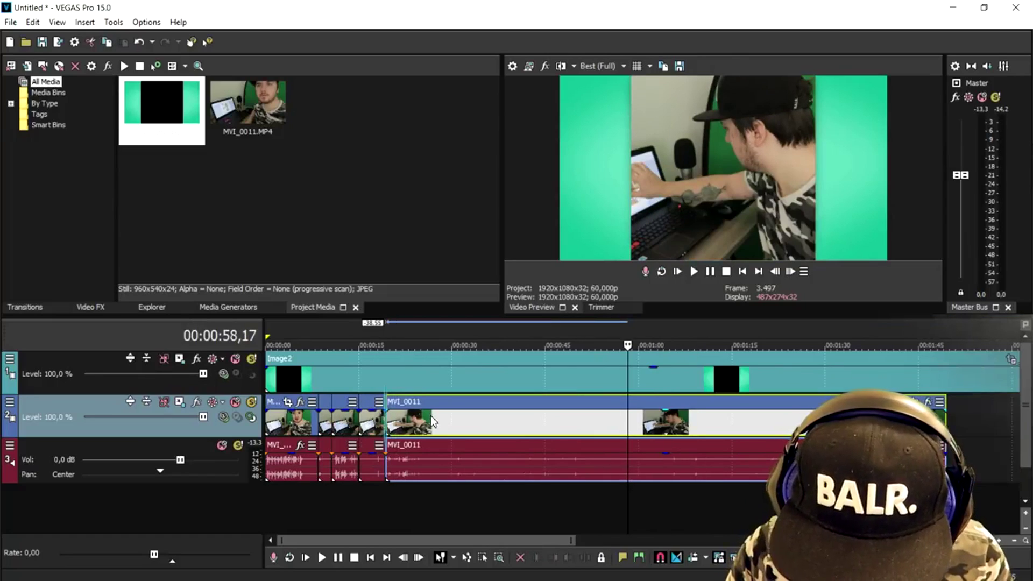
left_click(916, 402)
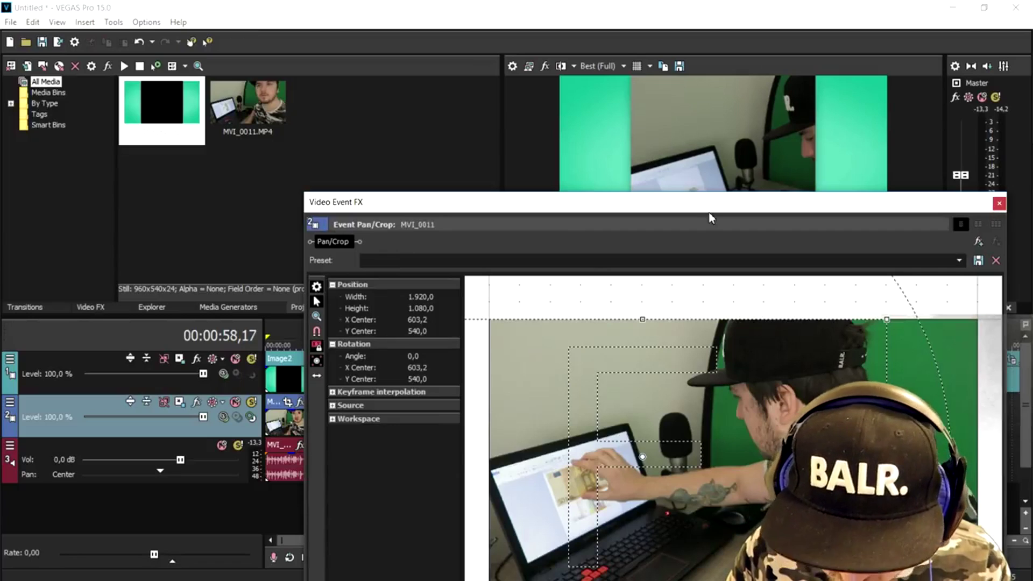
left_click(1000, 204)
Delete the last clip's portion before 00:01:21,45 and move the remaining part against the preceding clip to close the gap
left_click_drag(628, 323, 671, 333)
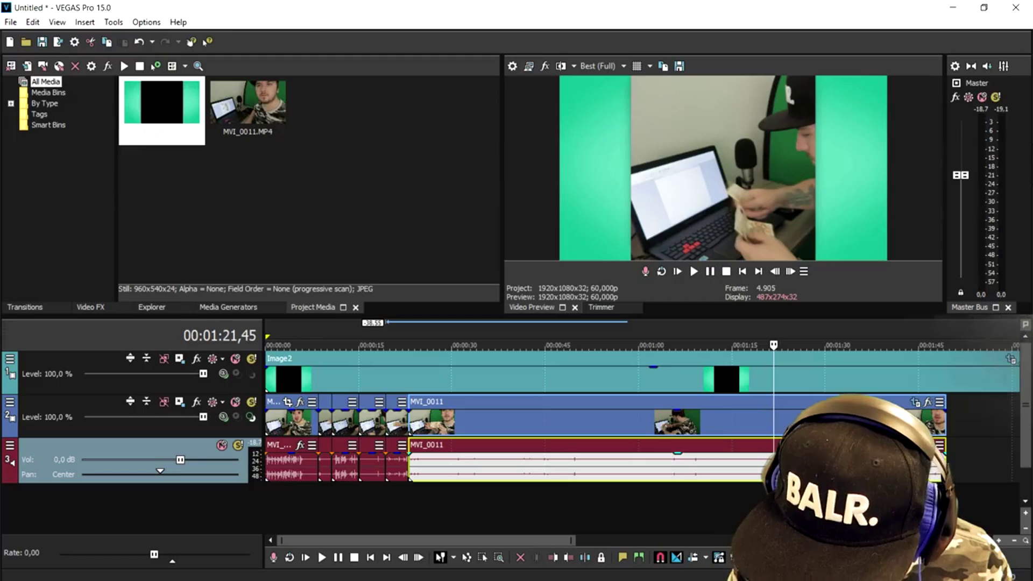
left_click(702, 428)
left_click(700, 422)
key("Delete")
left_click_drag(811, 420, 446, 418)
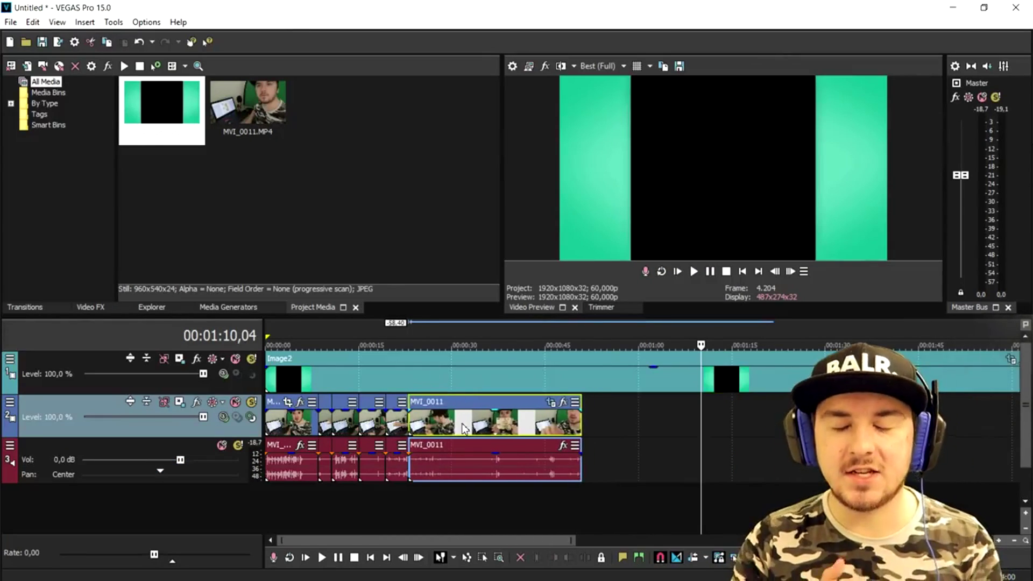